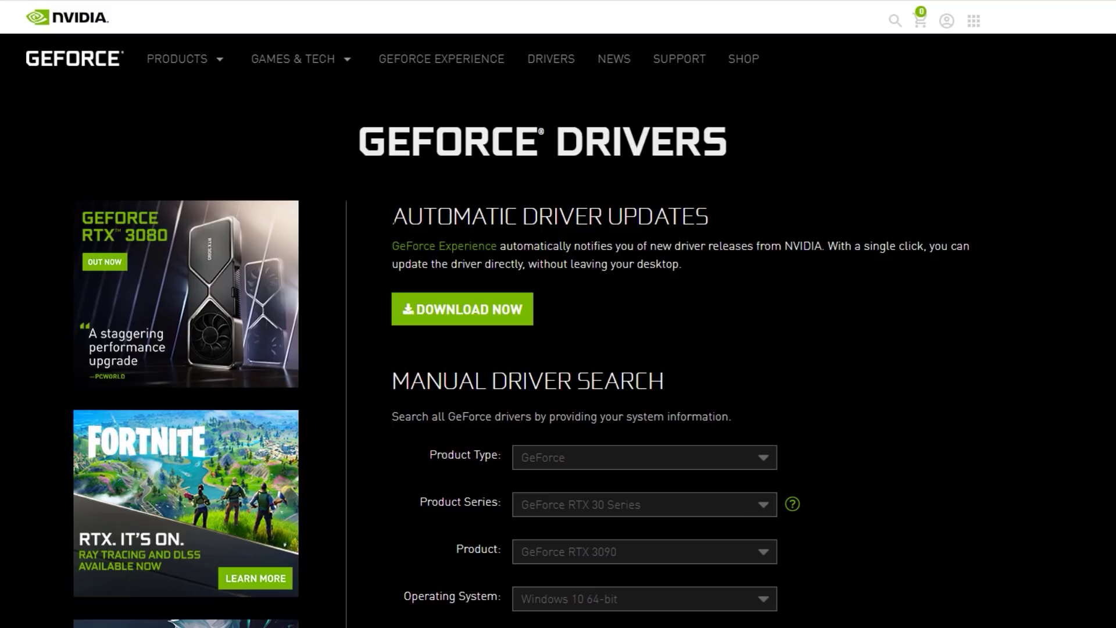
drag(393, 216, 730, 214)
click(707, 231)
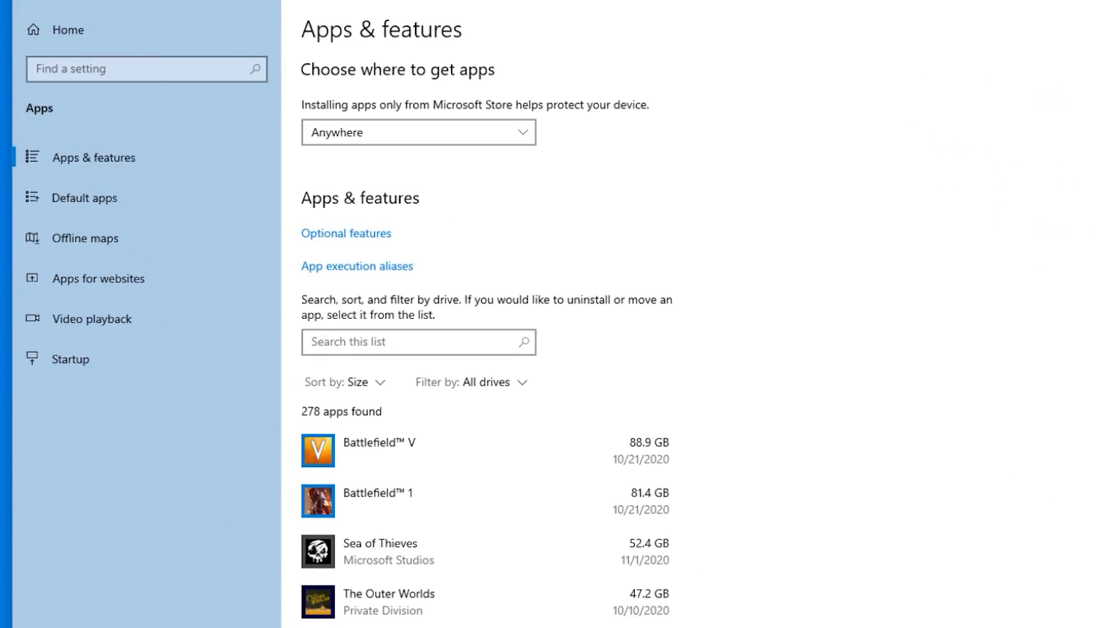
Look through the installed programs in the Windows Apps & features list, sorted by size
scroll(971, 361, down, 10)
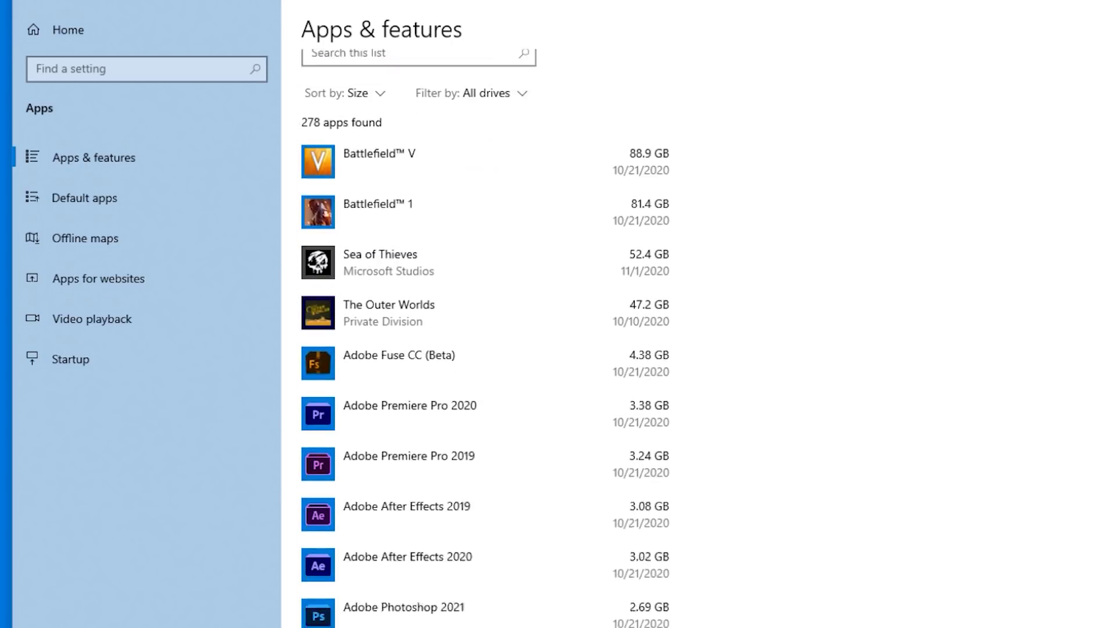
scroll(910, 476, down, 10)
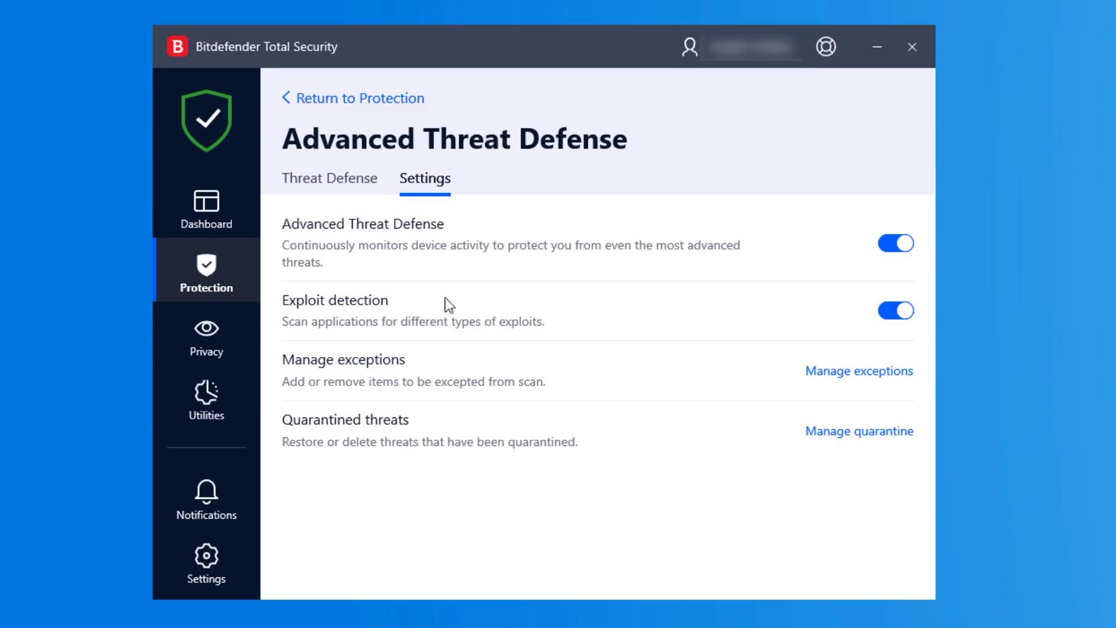
In Bitdefender Total Security, leave Advanced Threat Defense and review the Online Threat Prevention settings
click(365, 104)
scroll(433, 423, down, 2)
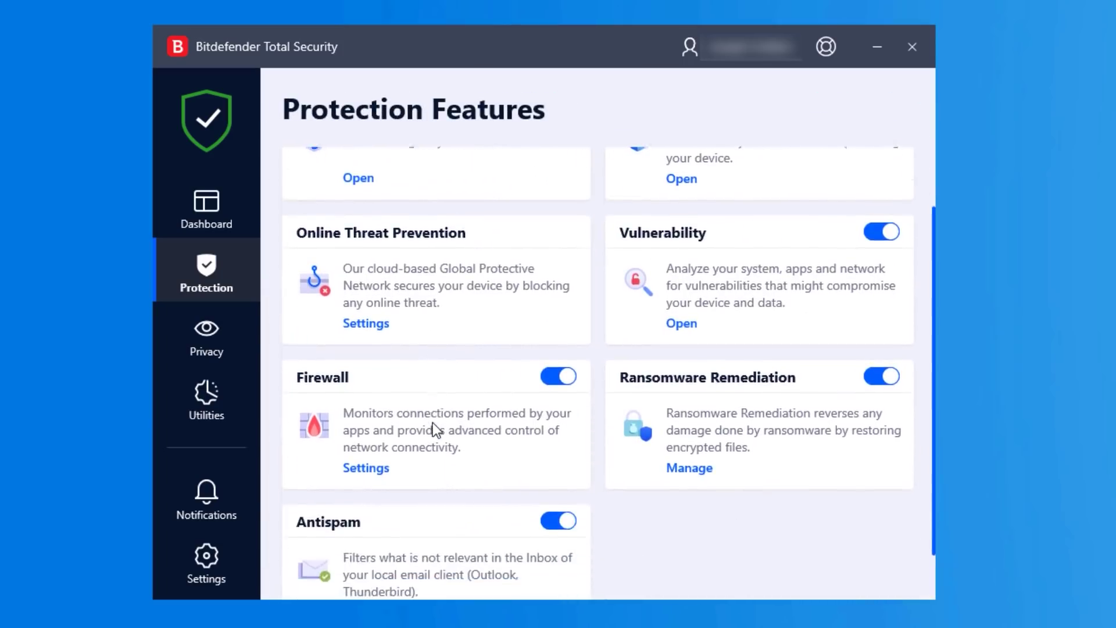
click(366, 319)
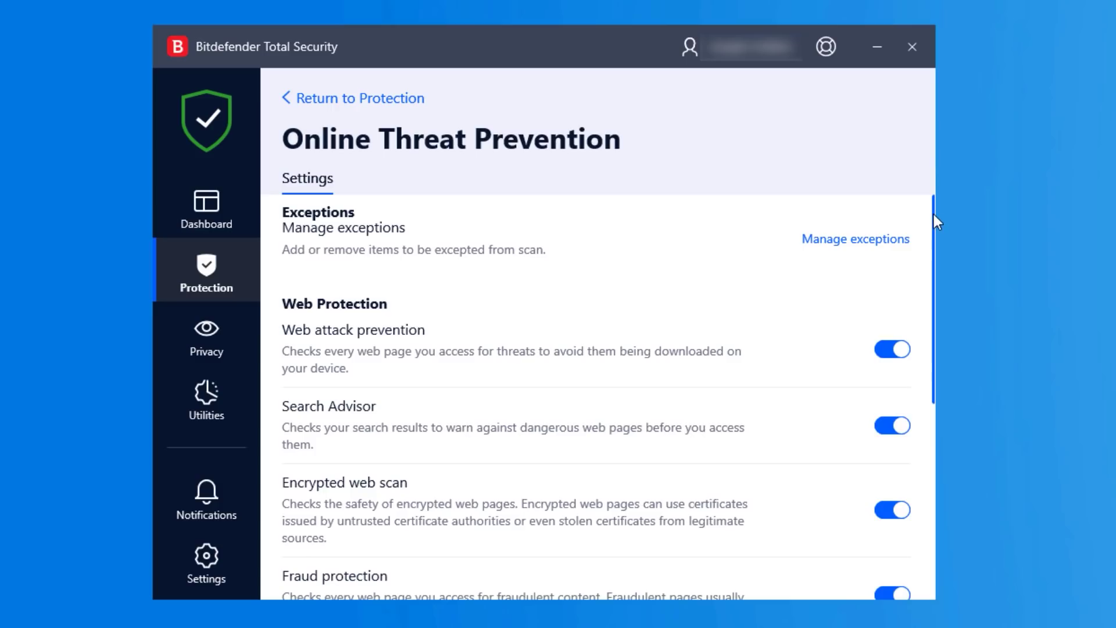
drag(934, 214, 930, 192)
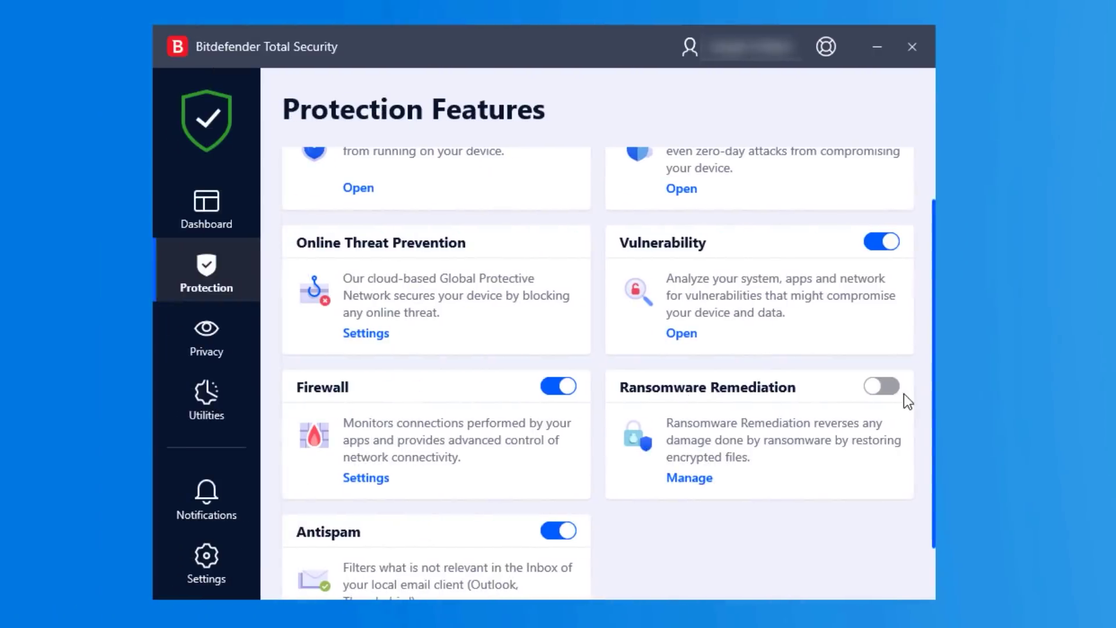
Review the Ransomware Remediation feature's application exceptions and its automatic restore settings
click(692, 479)
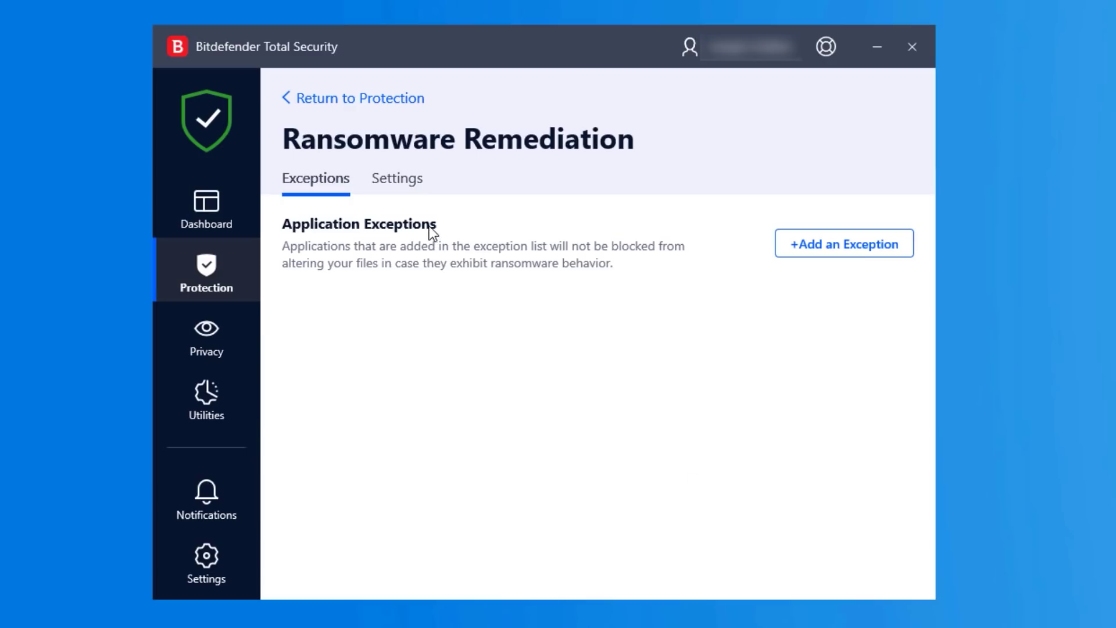
click(387, 199)
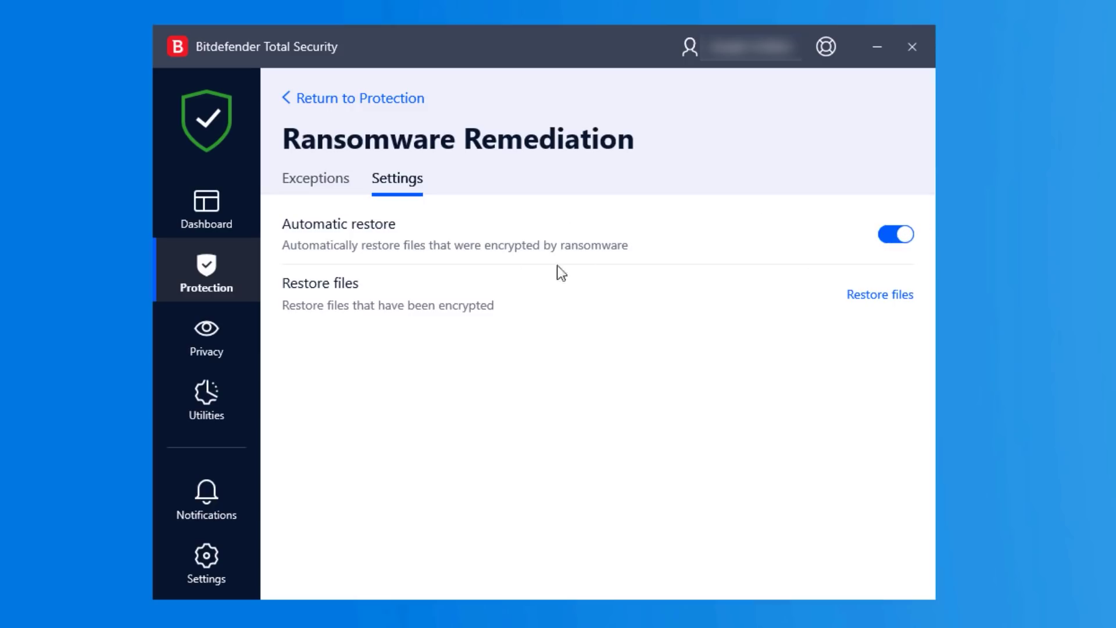
click(323, 182)
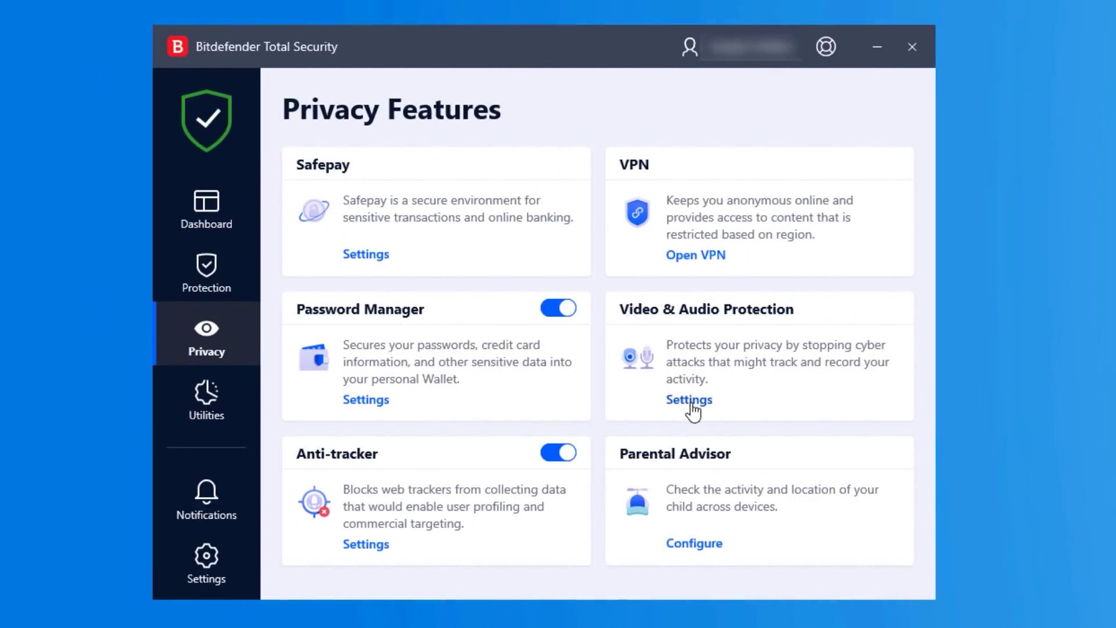
Review the webcam access options in the Video & Audio Protection privacy feature
click(689, 400)
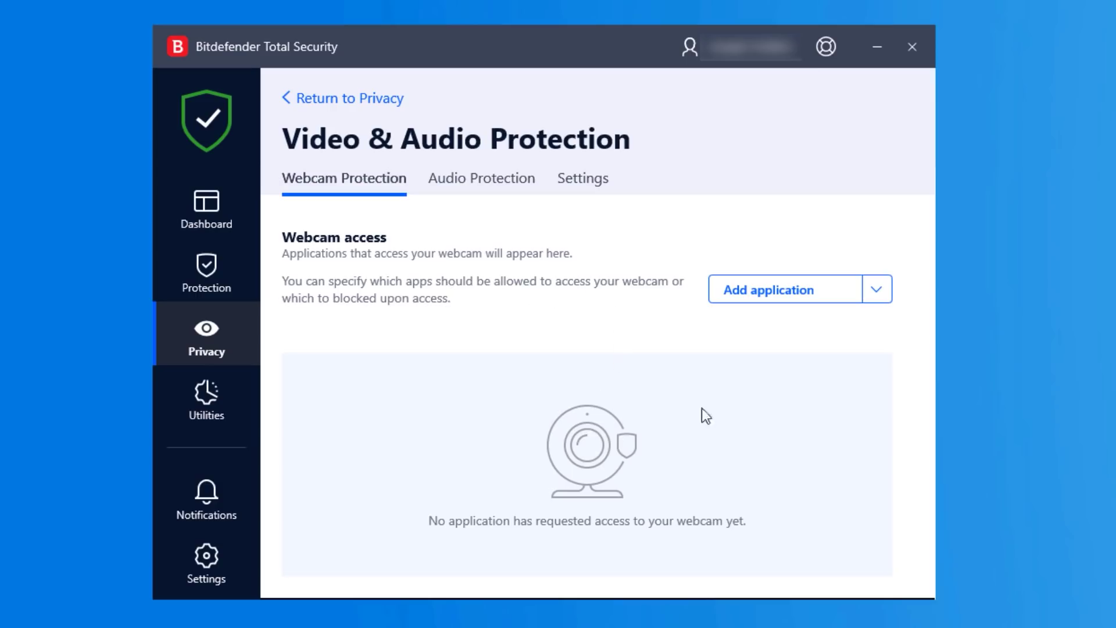
click(238, 386)
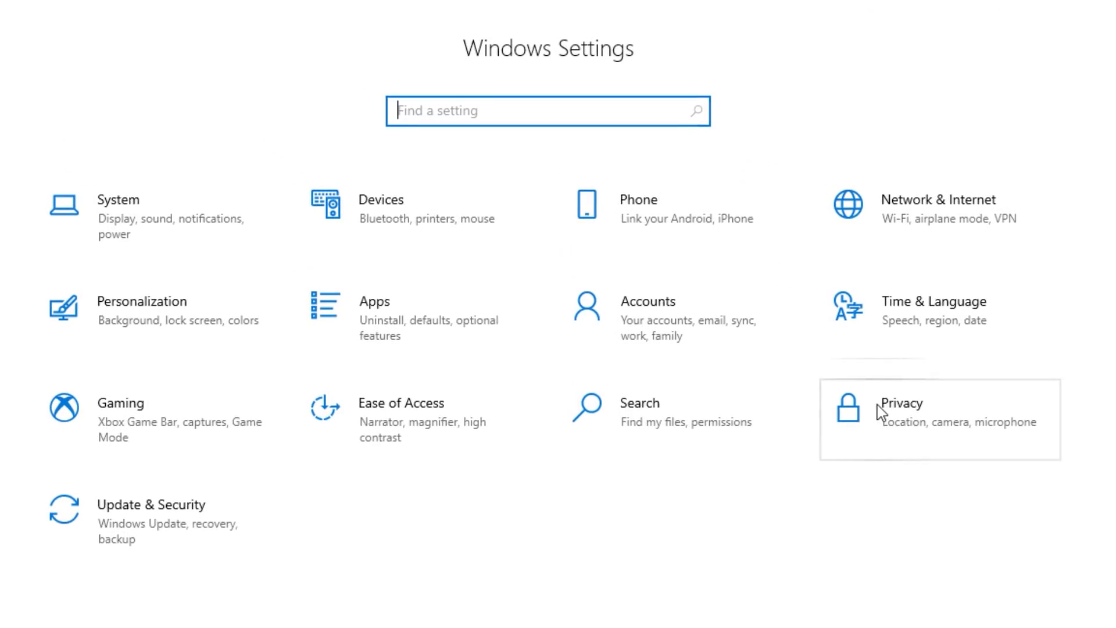
In the General privacy options of Windows Settings, turn off the advertising ID and suggested content in the Settings app
click(877, 404)
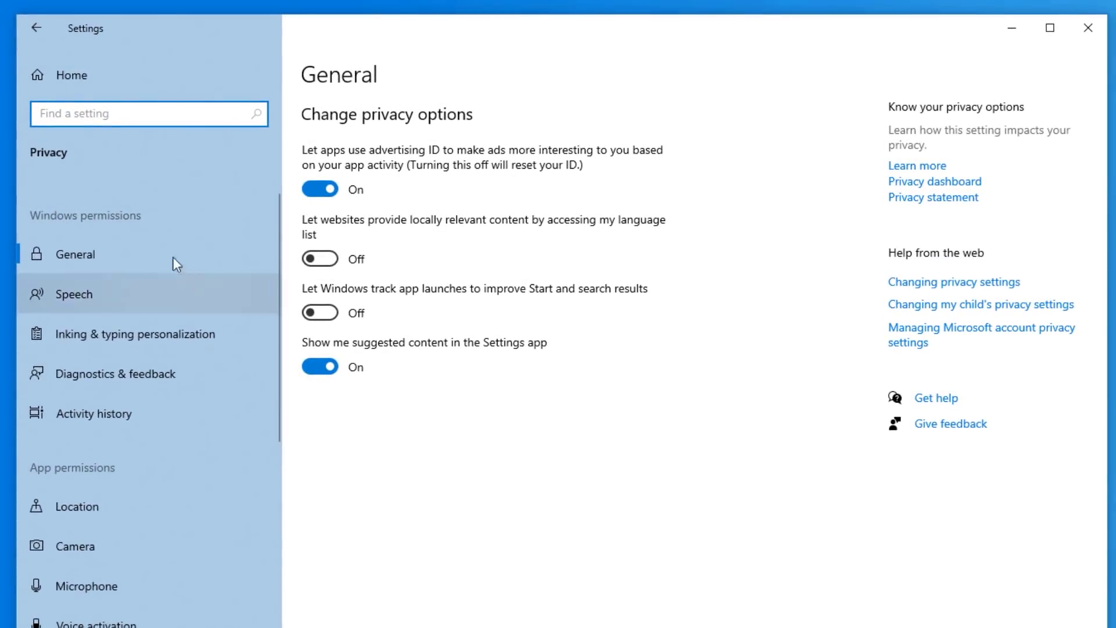
click(131, 252)
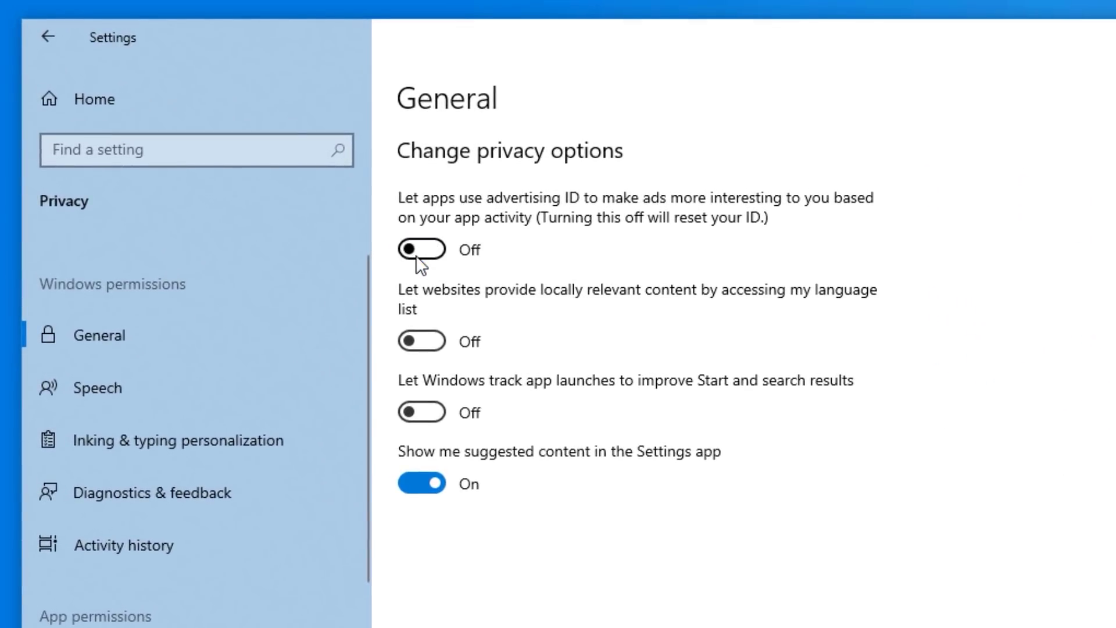
click(419, 488)
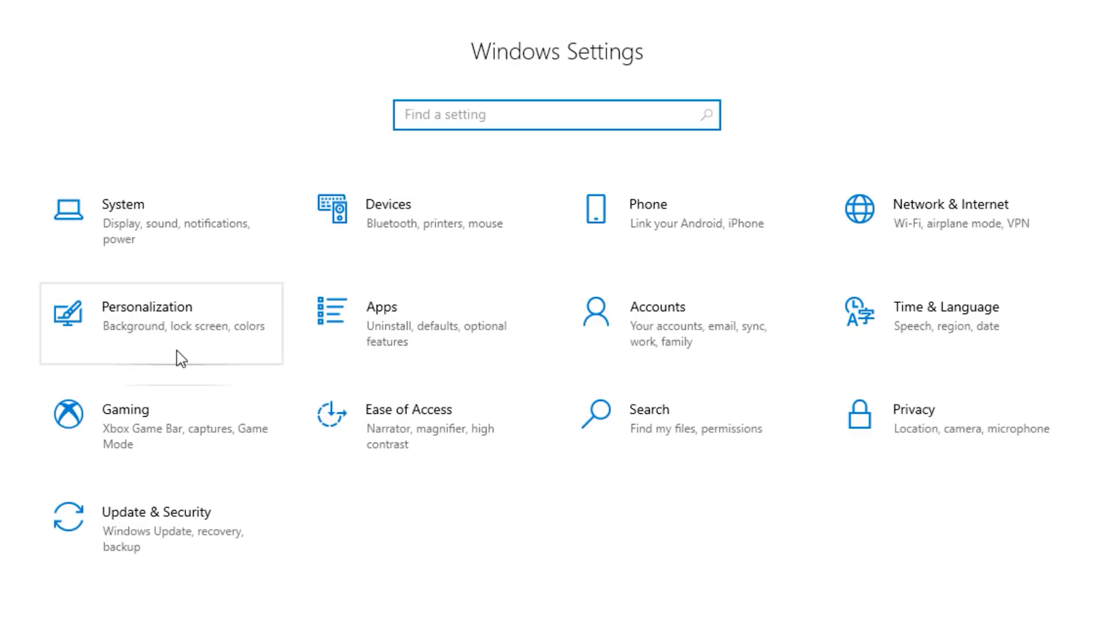
In the Start personalization settings, turn off showing suggestions occasionally in Start
click(241, 356)
click(204, 468)
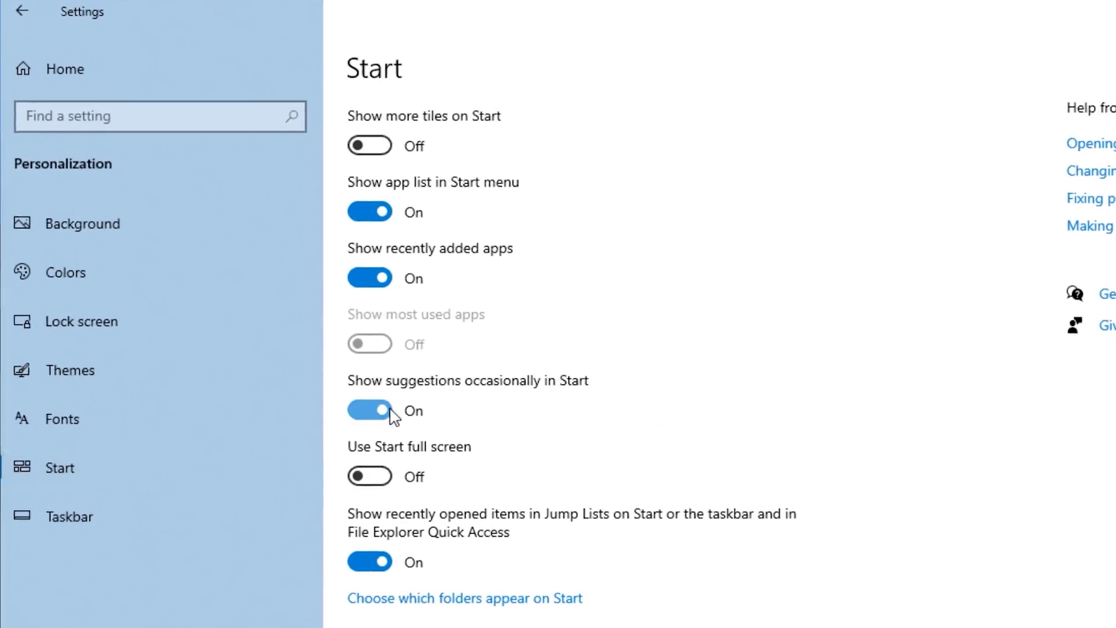
click(291, 359)
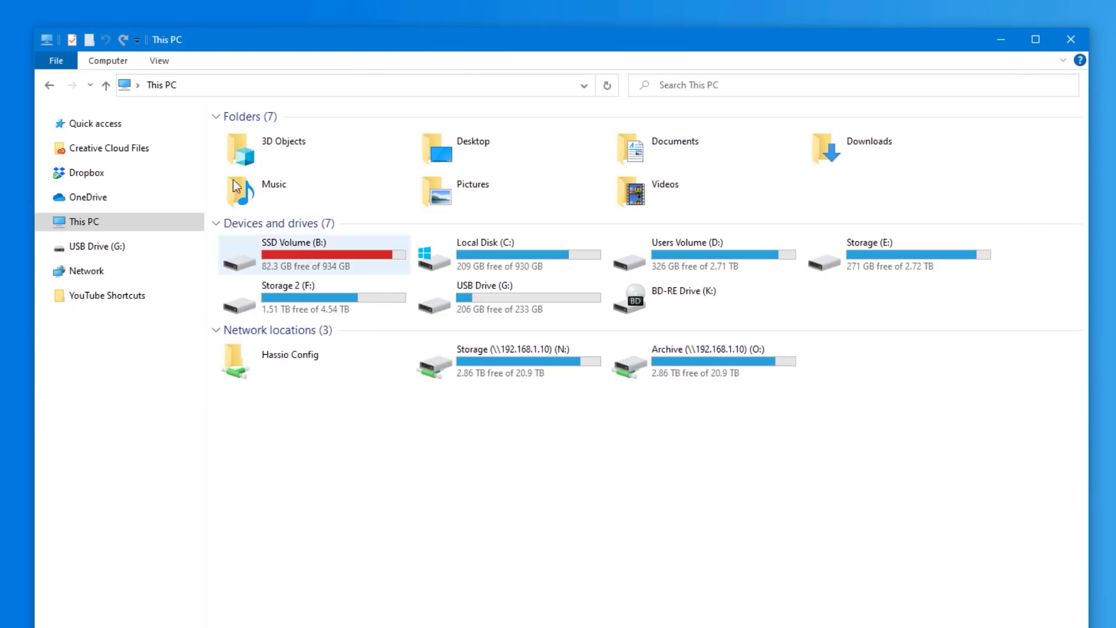
Set File Explorer to show file name extensions and hidden items
click(154, 59)
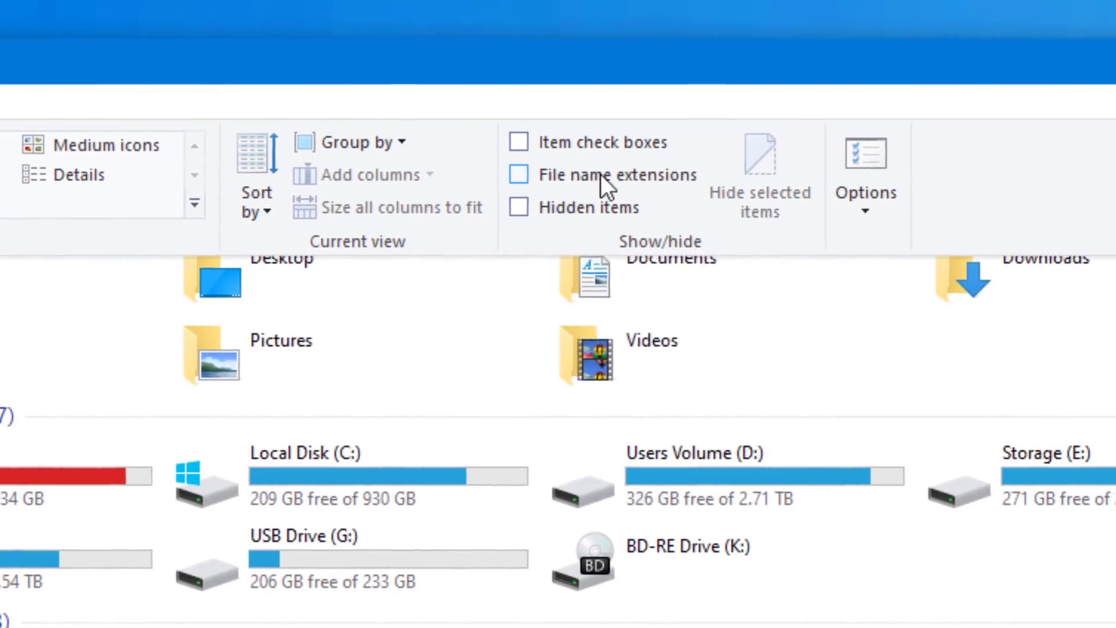
click(673, 179)
click(574, 209)
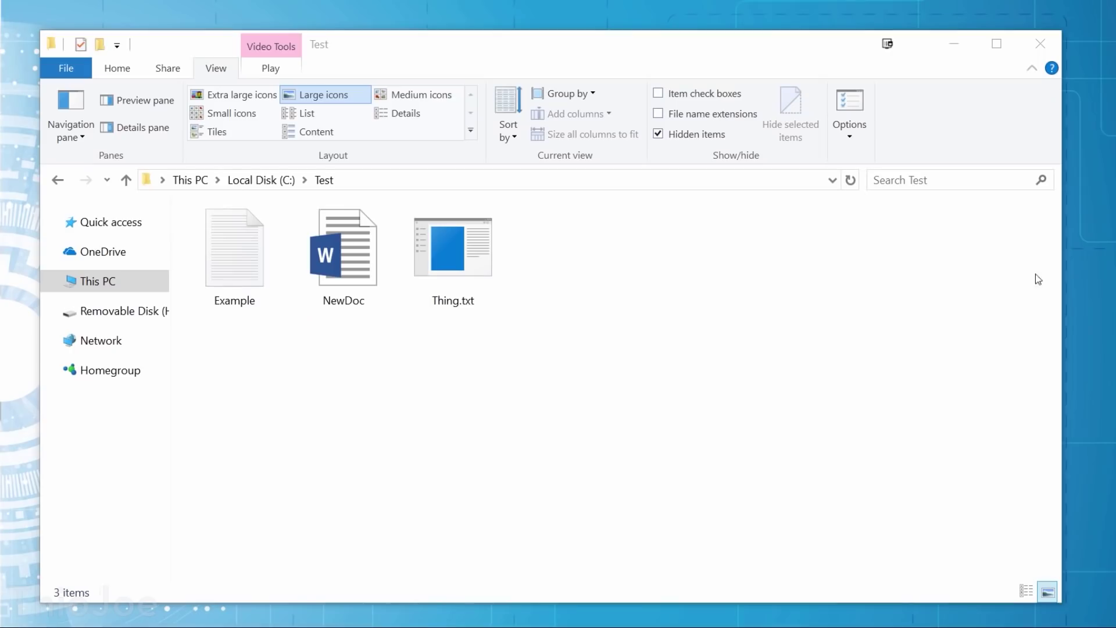
Turn on file name extensions for the files in the C: drive's Test folder, toggling them to compare the names
click(727, 329)
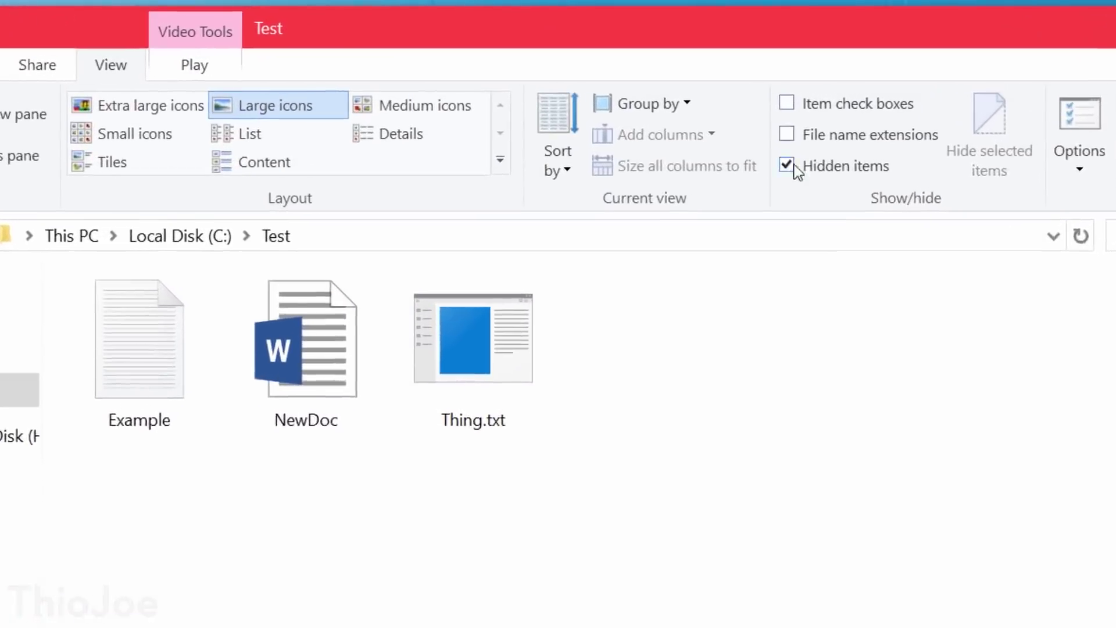
click(831, 143)
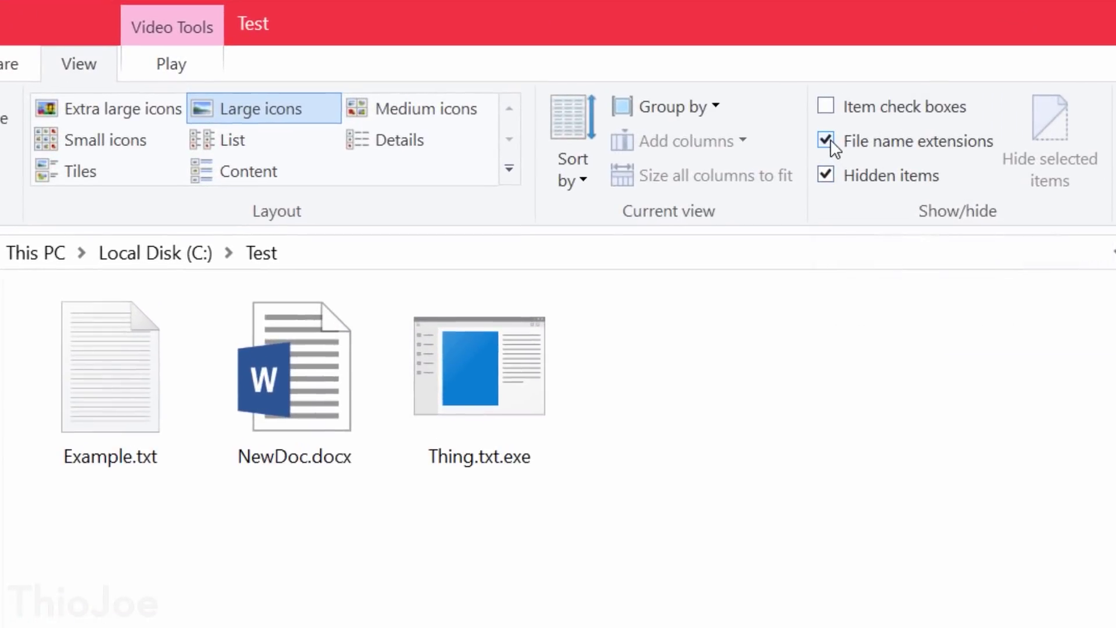
click(832, 142)
click(831, 143)
click(832, 145)
click(832, 145)
Compare the file name extensions of Example.txt, NewDoc.docx and Thing.txt.exe in the Test folder
click(147, 469)
click(219, 473)
click(130, 473)
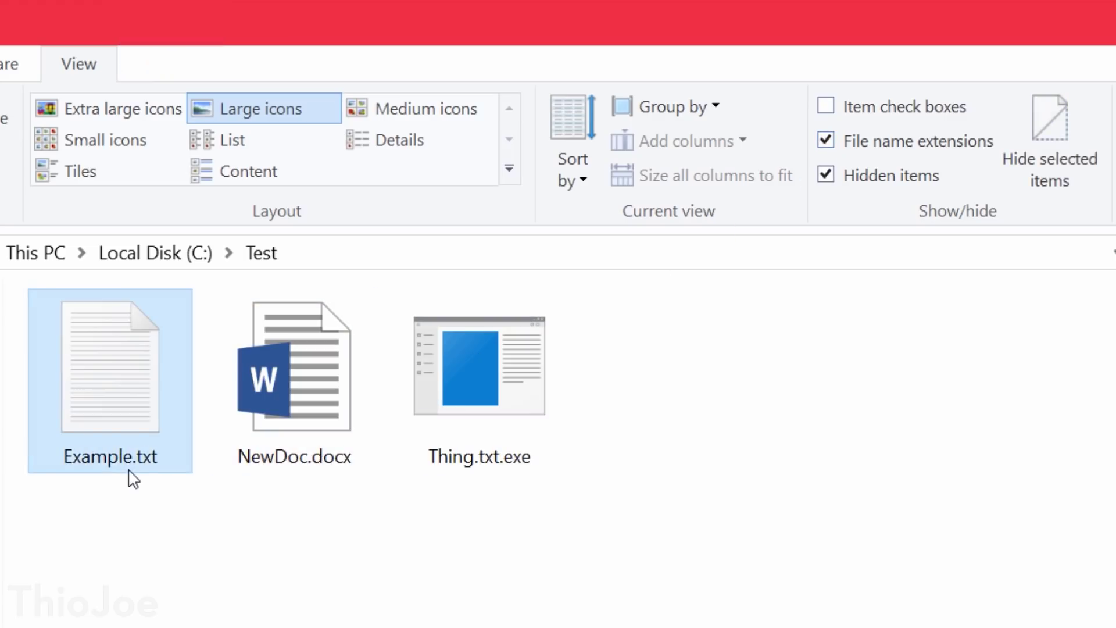
click(231, 472)
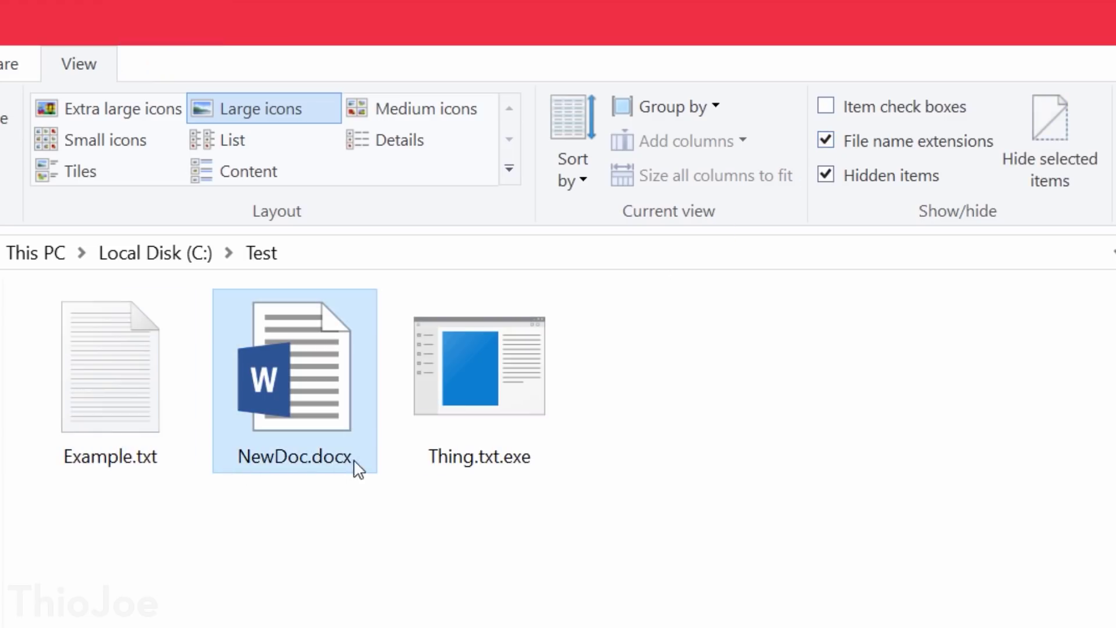
click(542, 470)
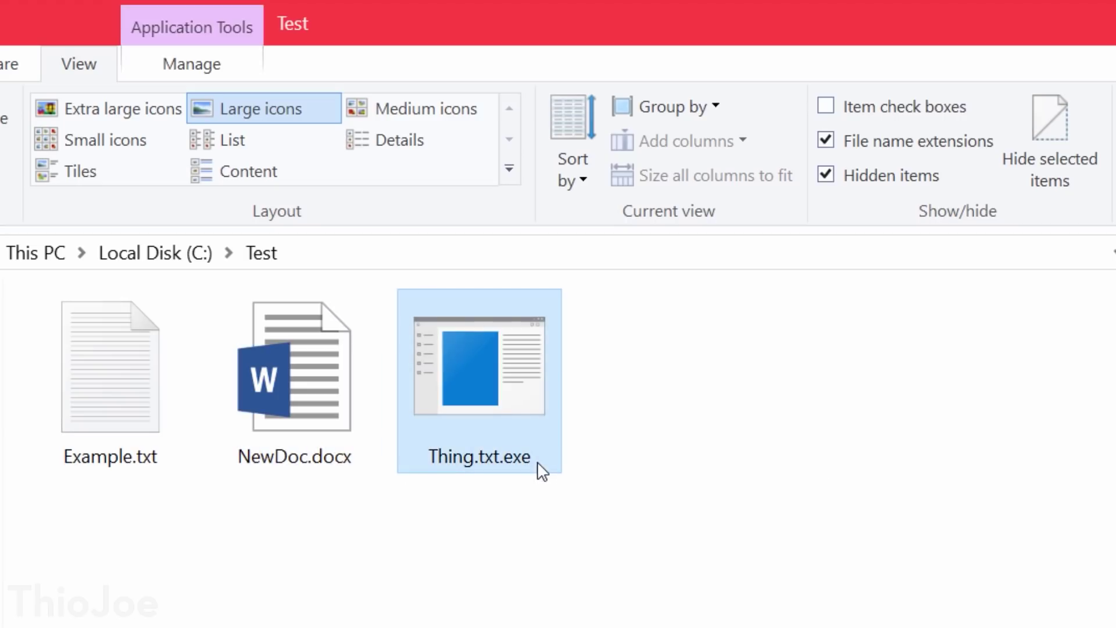
click(661, 472)
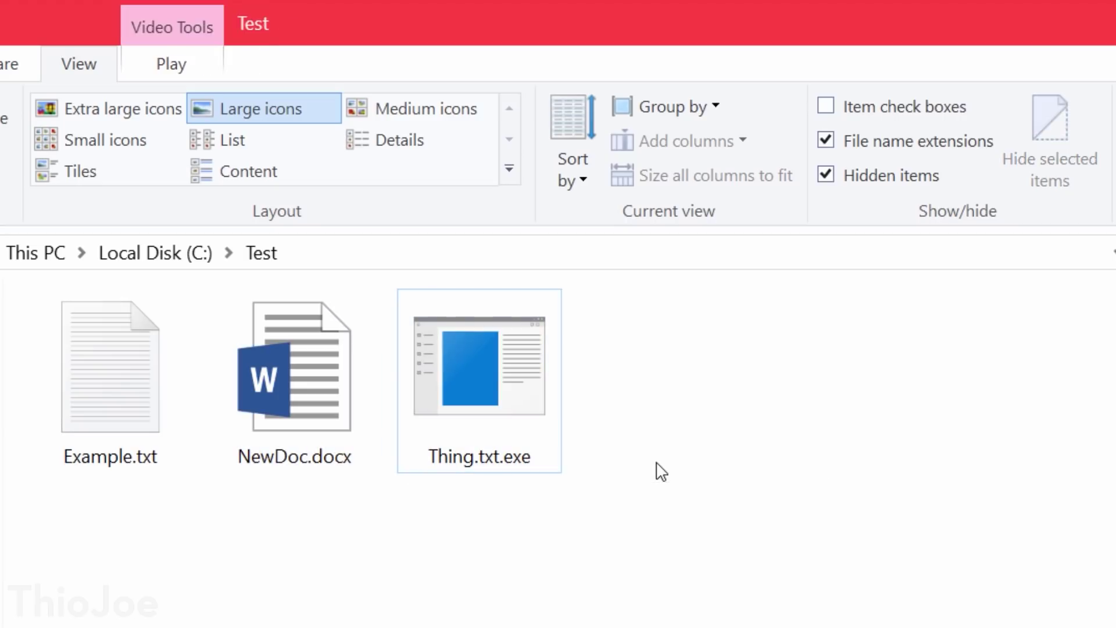
click(870, 150)
click(526, 468)
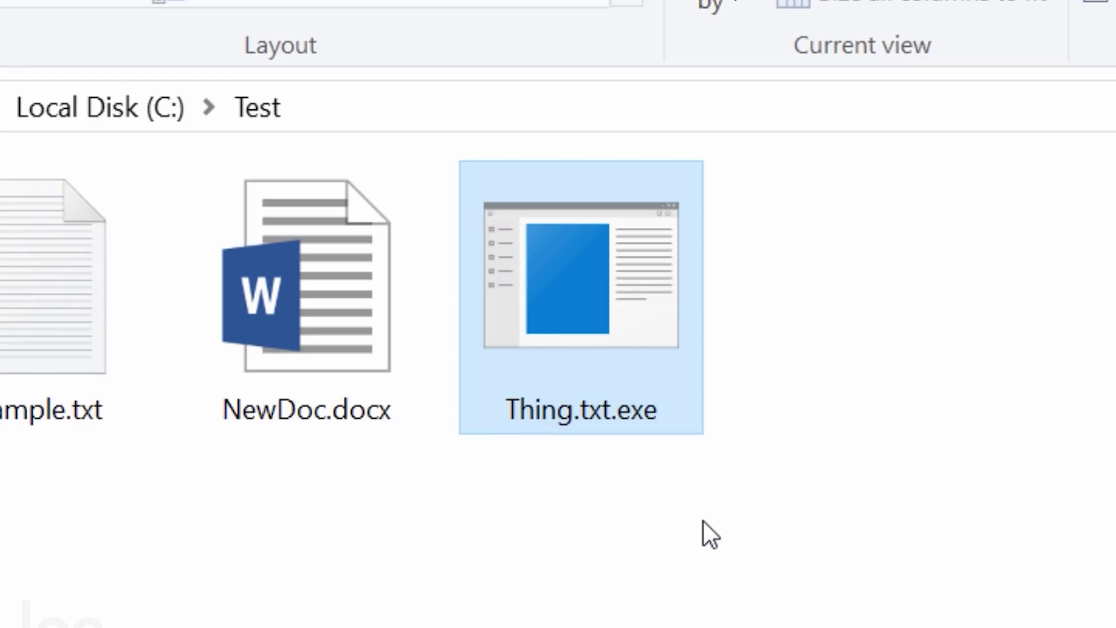
click(764, 431)
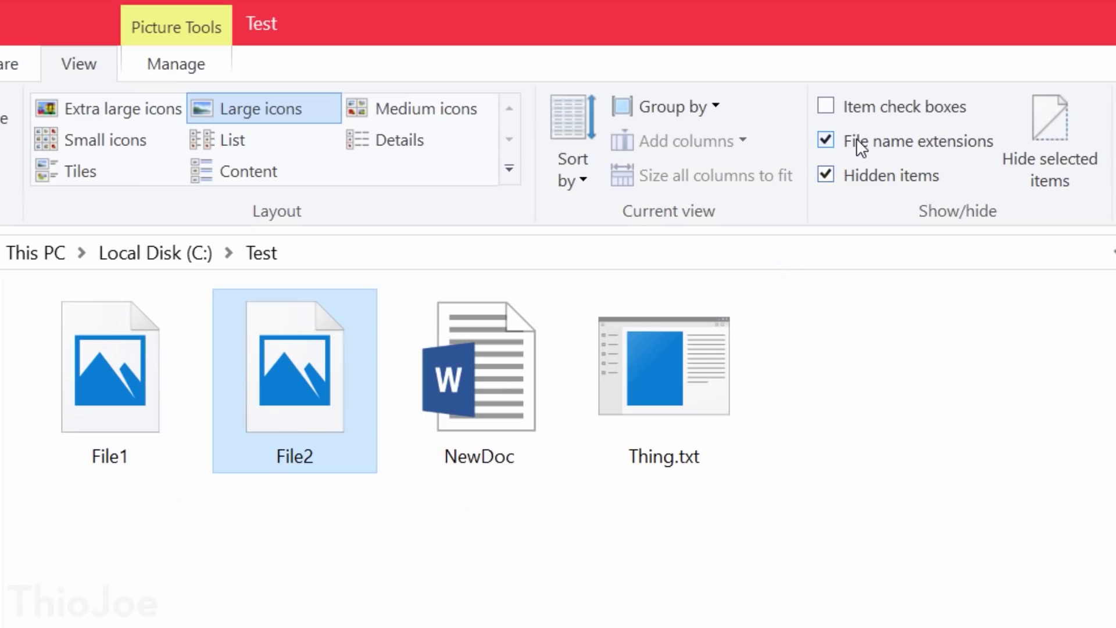
Compare the file name extensions of the two image files, File1.png and File2.jpg
click(256, 506)
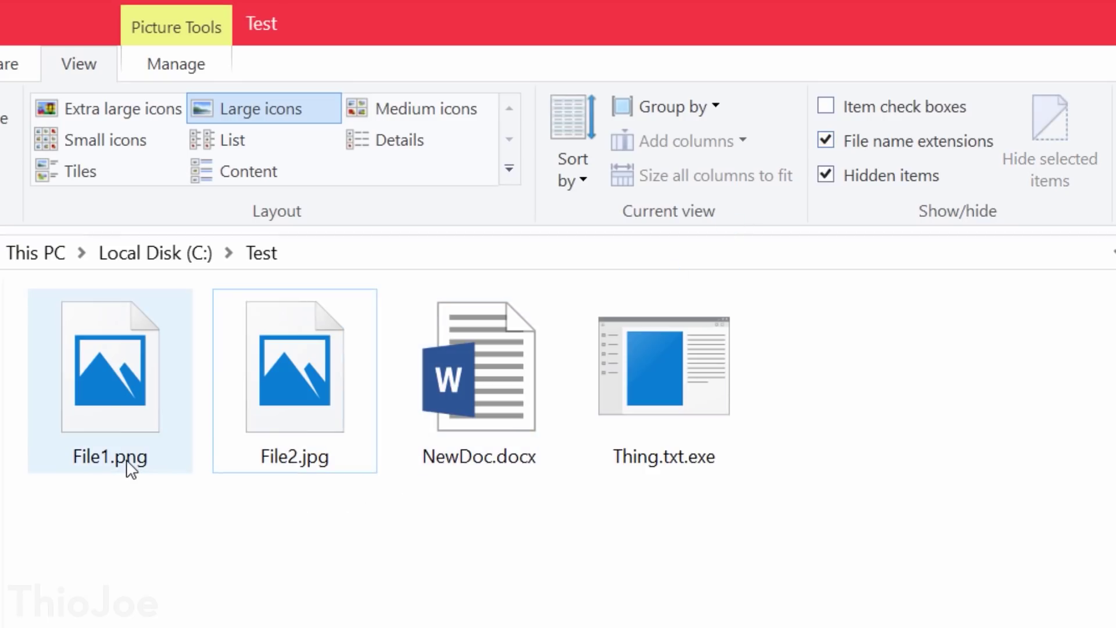
click(307, 462)
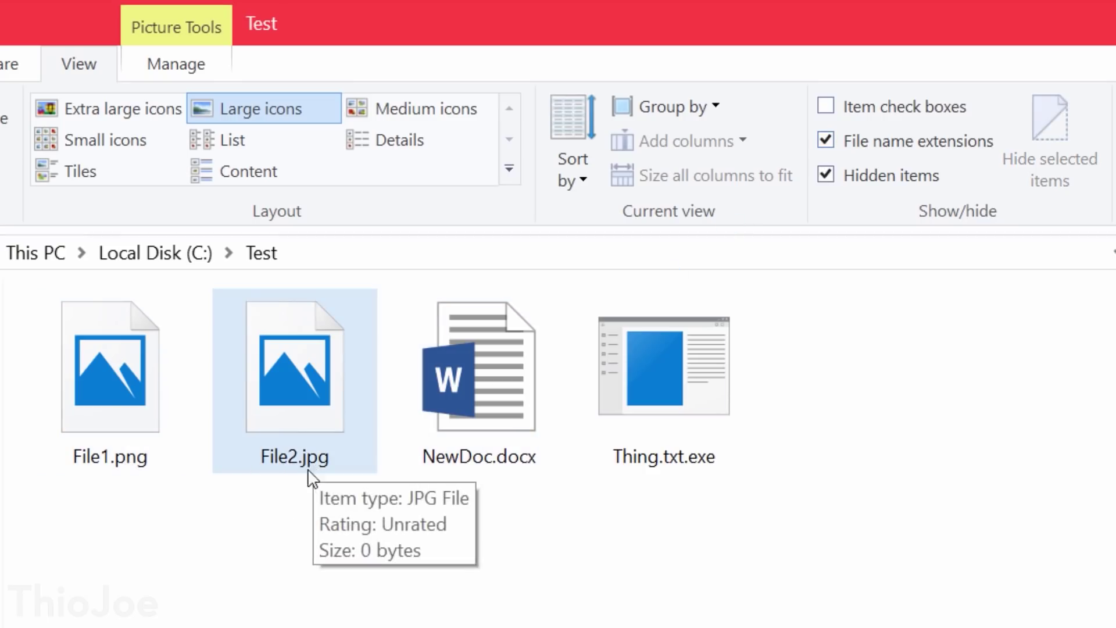
click(185, 477)
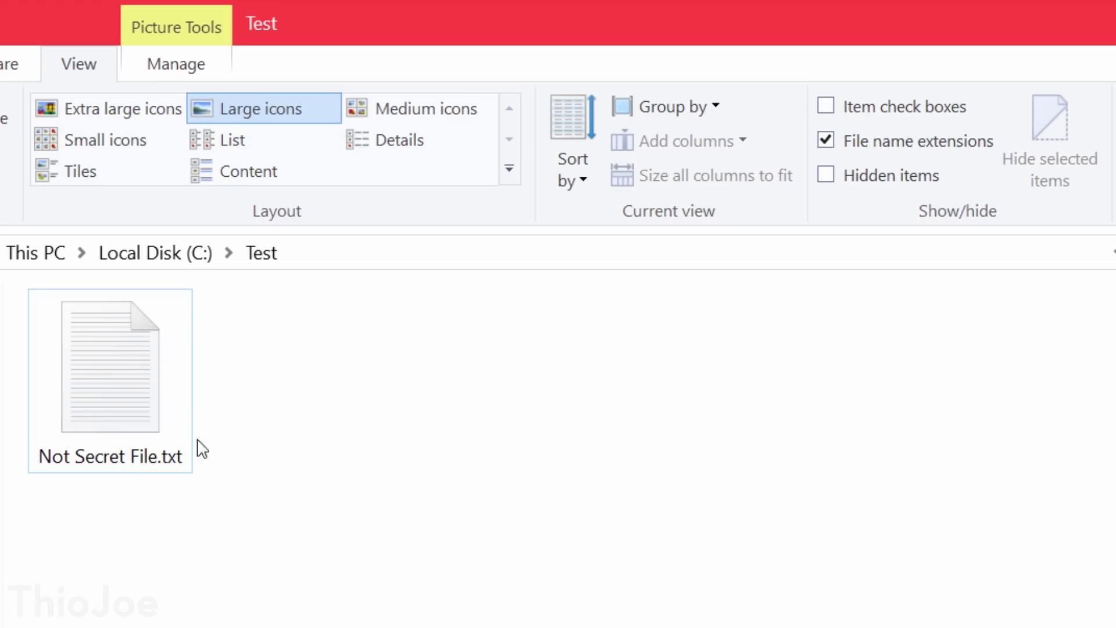
Show hidden items in the folder containing Not Secret File.txt and select the hidden Secret File.txt
click(182, 355)
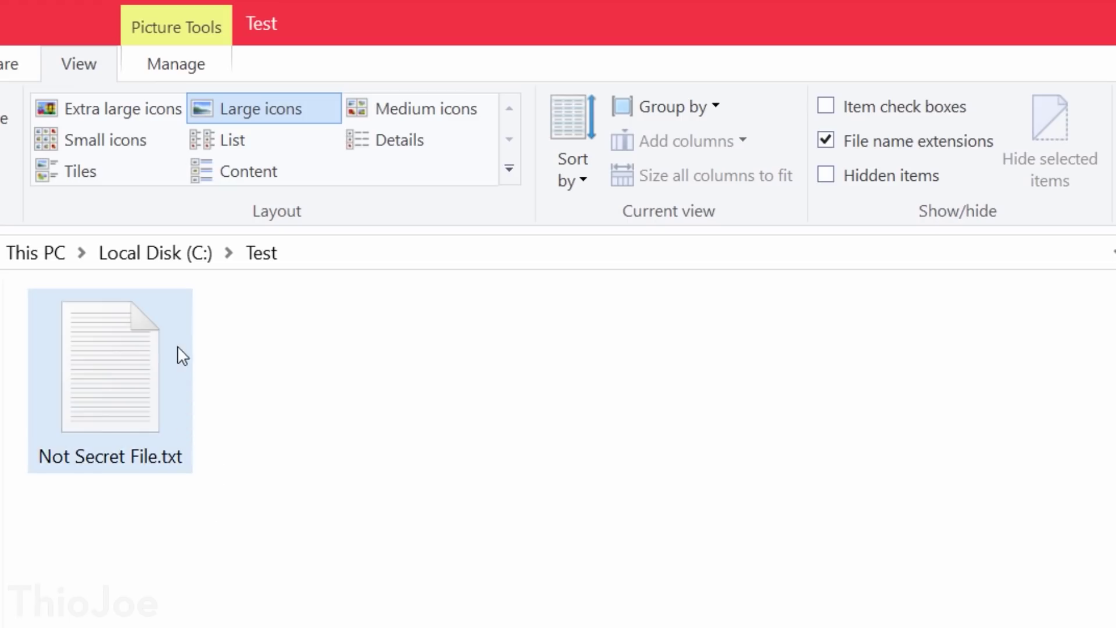
mouse_move(173, 386)
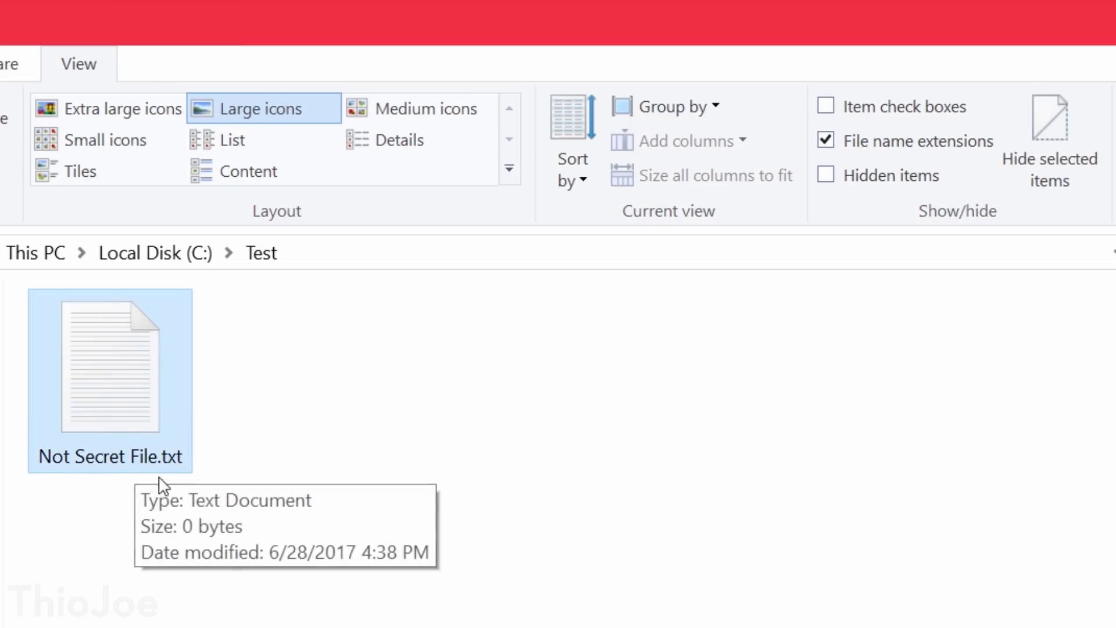
click(827, 174)
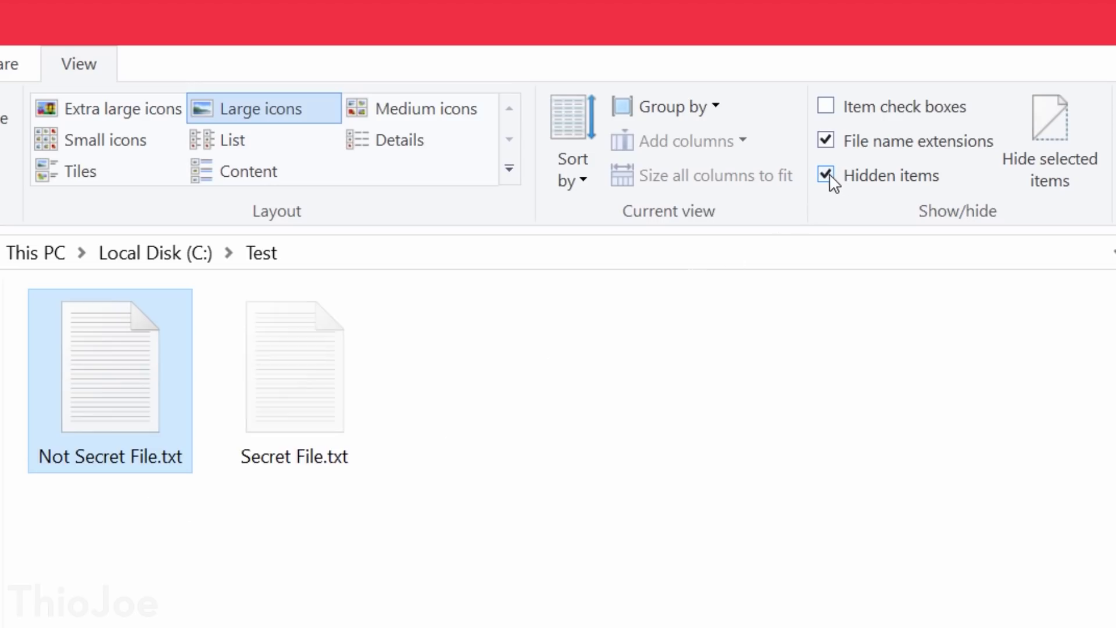
click(279, 489)
click(293, 465)
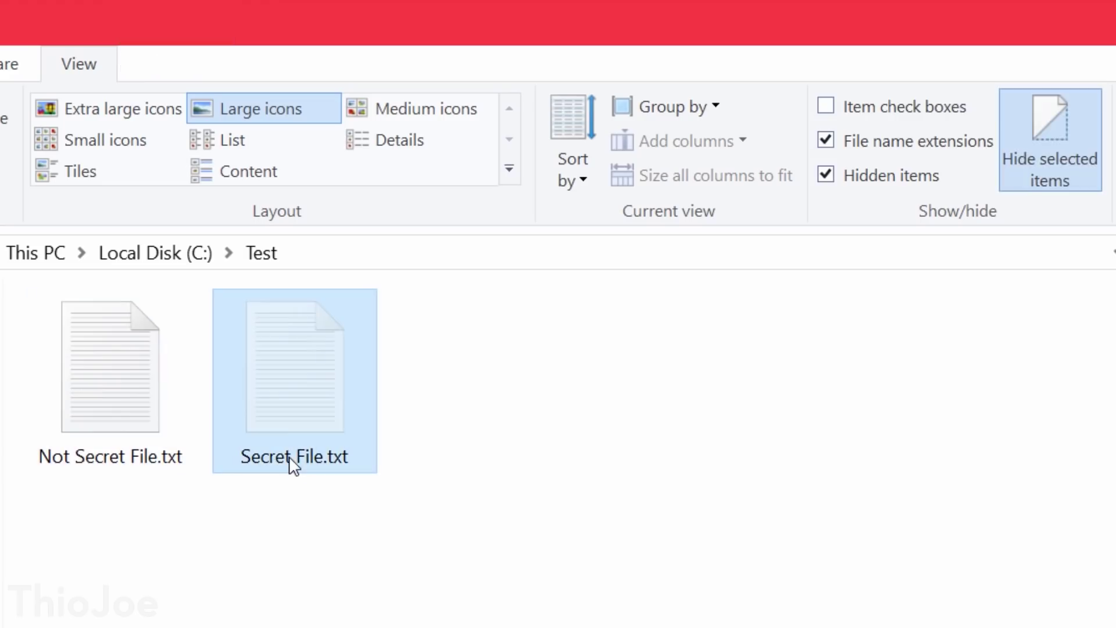
drag(278, 520, 154, 448)
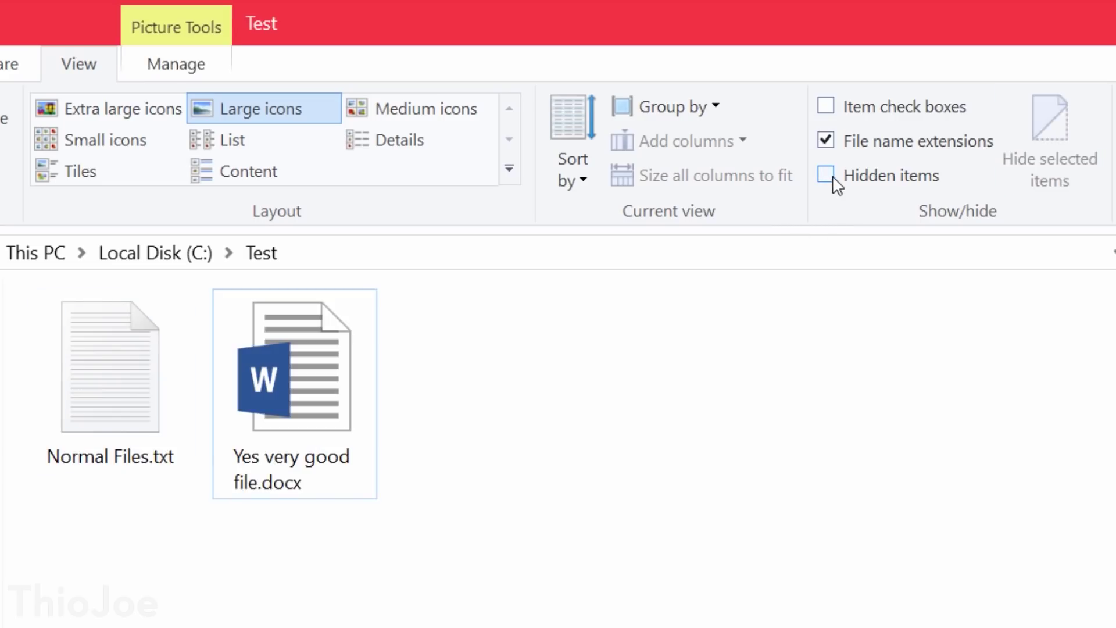
Show hidden items in the folder with Normal Files.txt and select the hidden VIRUS LOL.EXE
click(826, 176)
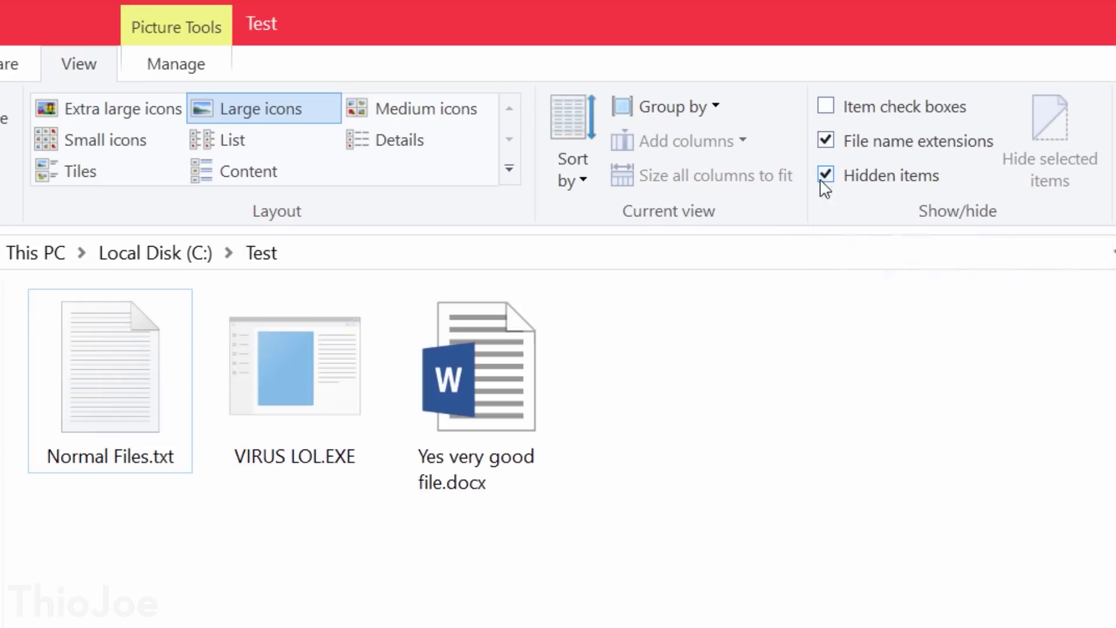
click(269, 471)
click(276, 489)
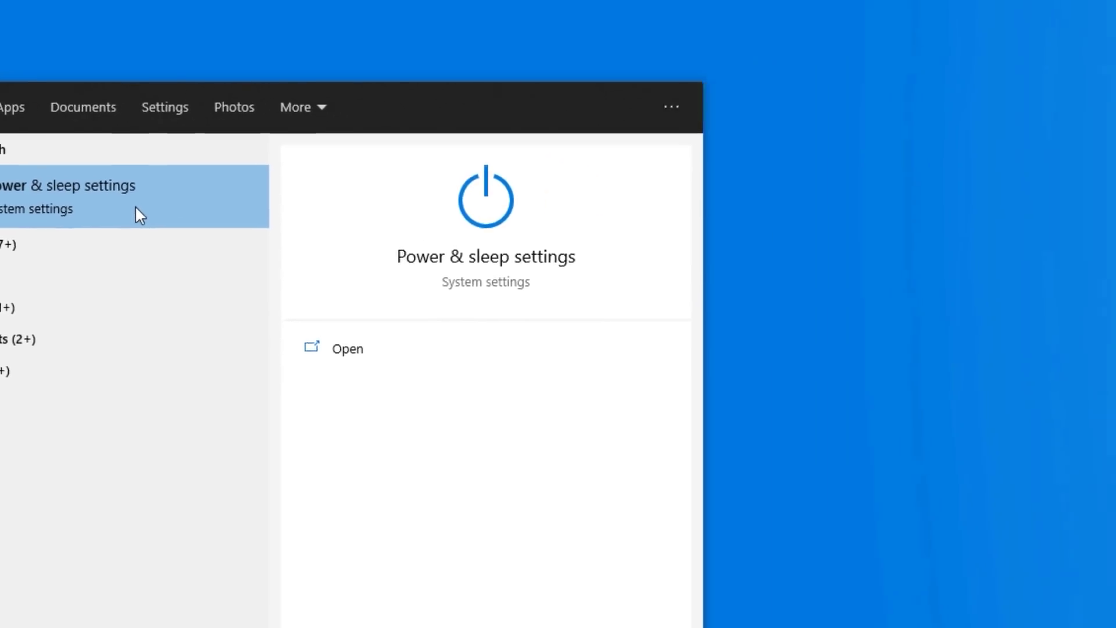
Open the additional power settings from Power & sleep settings and show the additional power plans
click(268, 164)
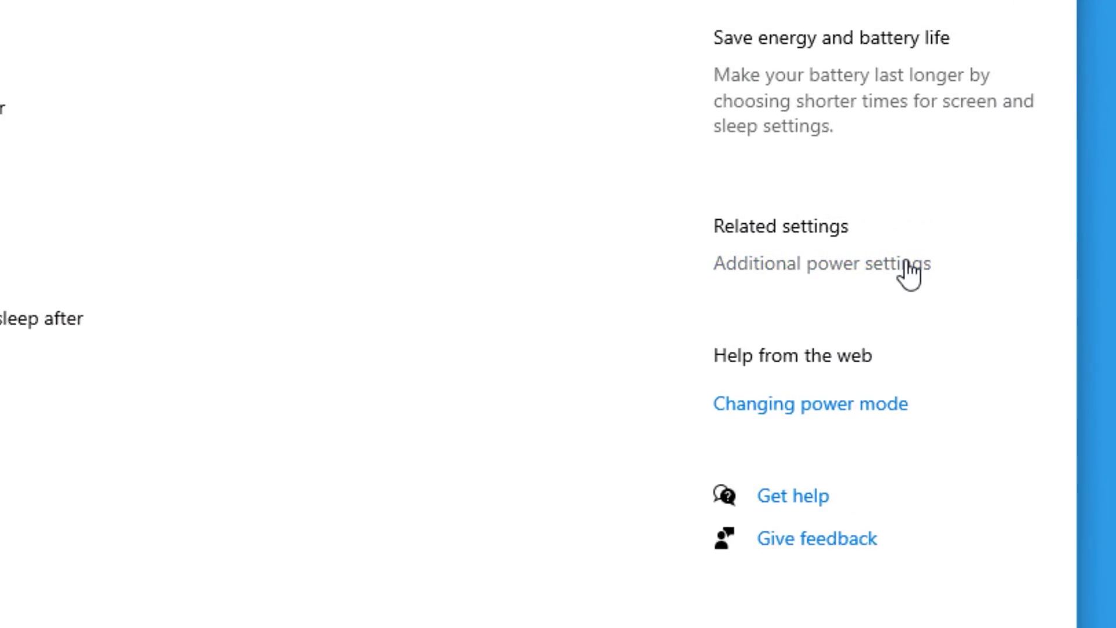
click(904, 264)
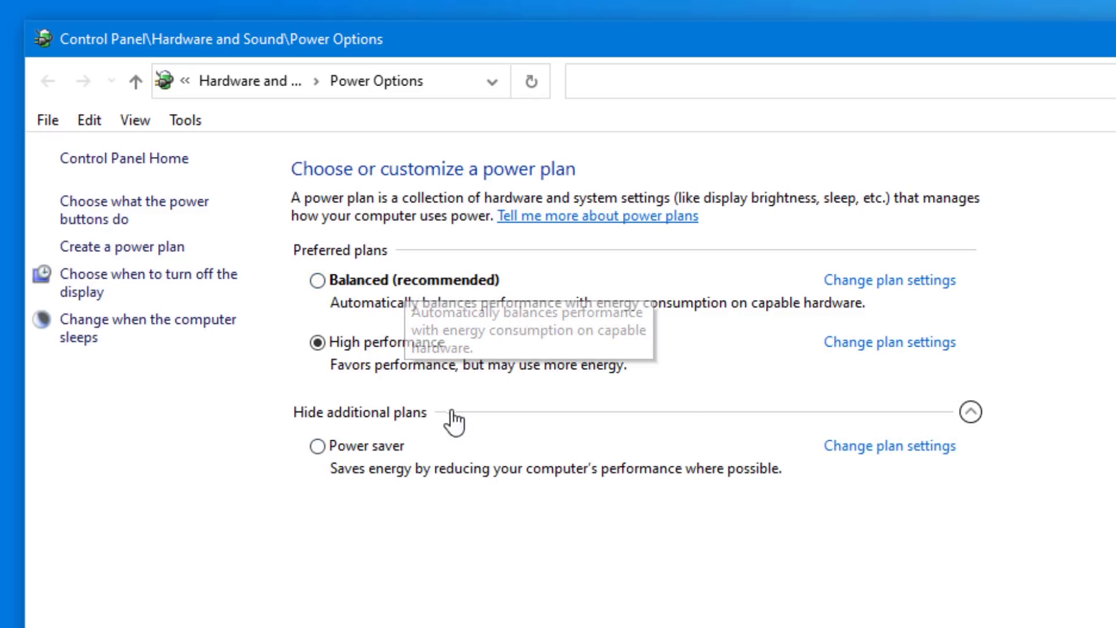
click(971, 412)
click(972, 413)
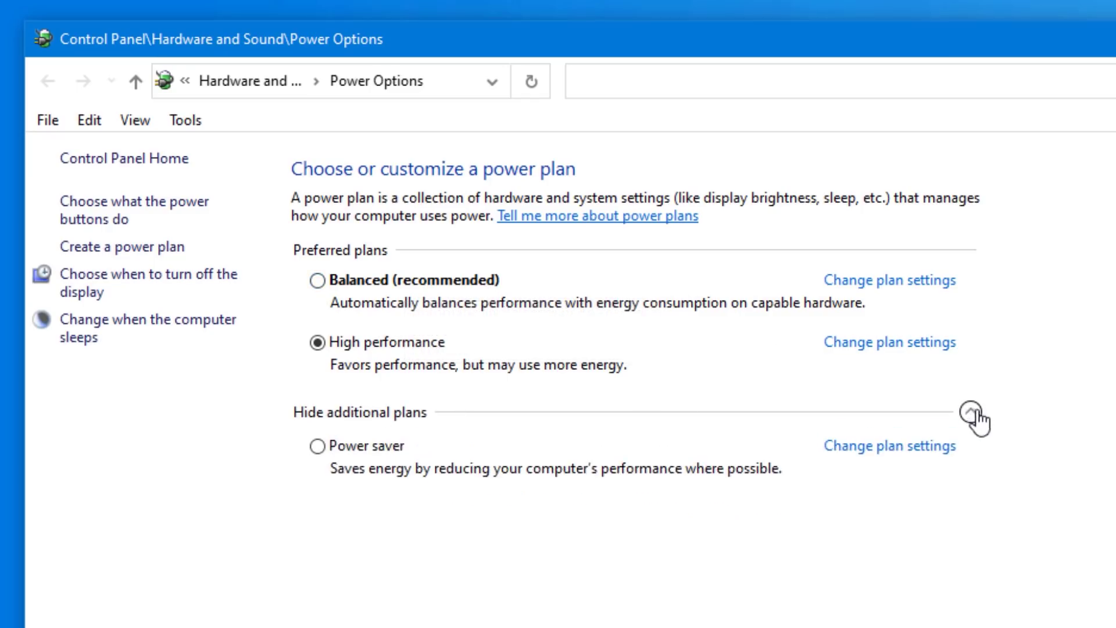